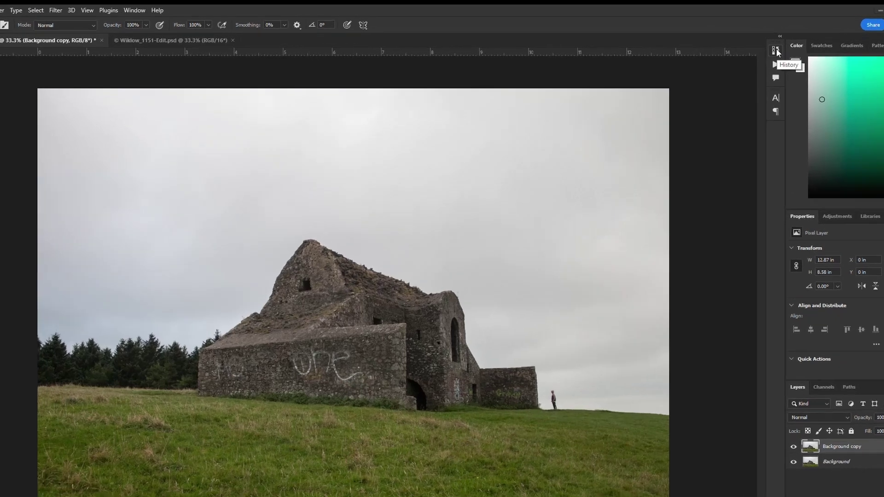
Switch from the History panel to the Actions panel and collapse the Default Actions set
left_click(752, 49)
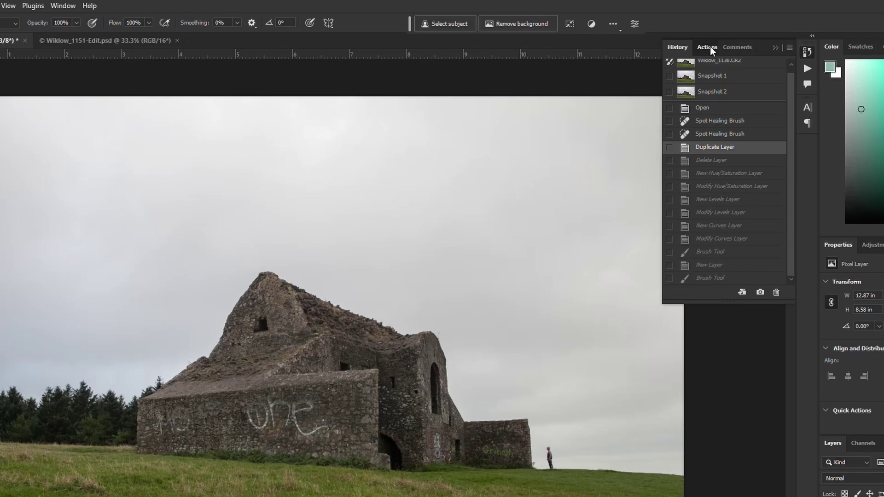
left_click(708, 47)
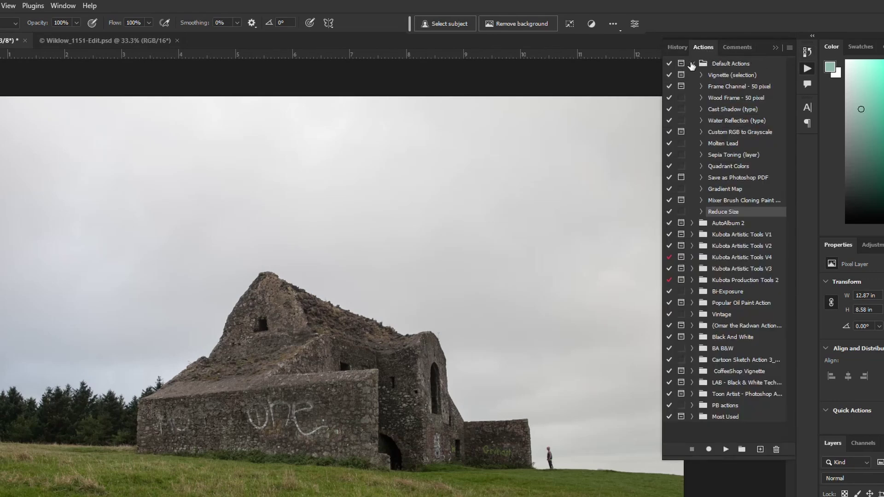
left_click(59, 6)
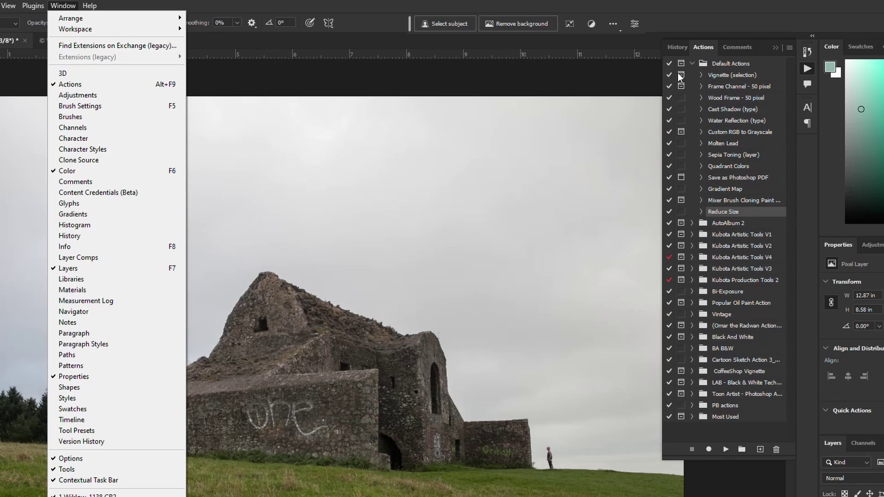
left_click(691, 64)
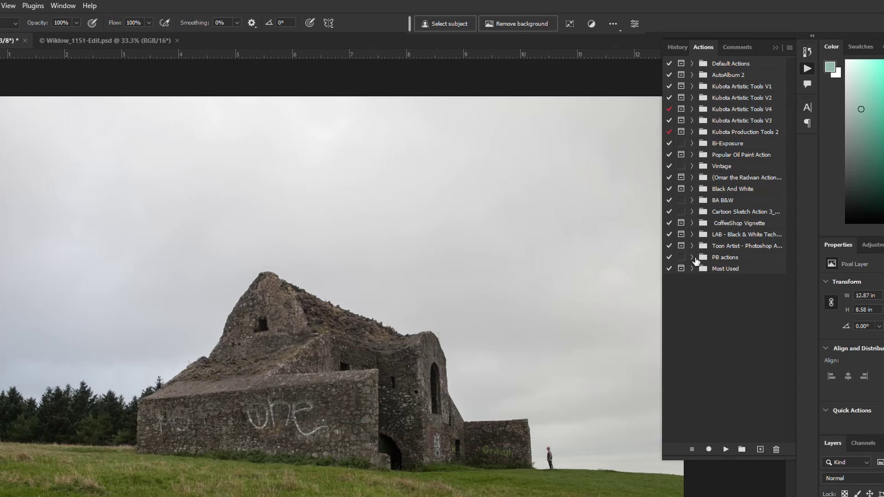
Expand Most Used and trial-run Vignette copy, accepting the ellipse and edge-softening prompts
left_click(691, 269)
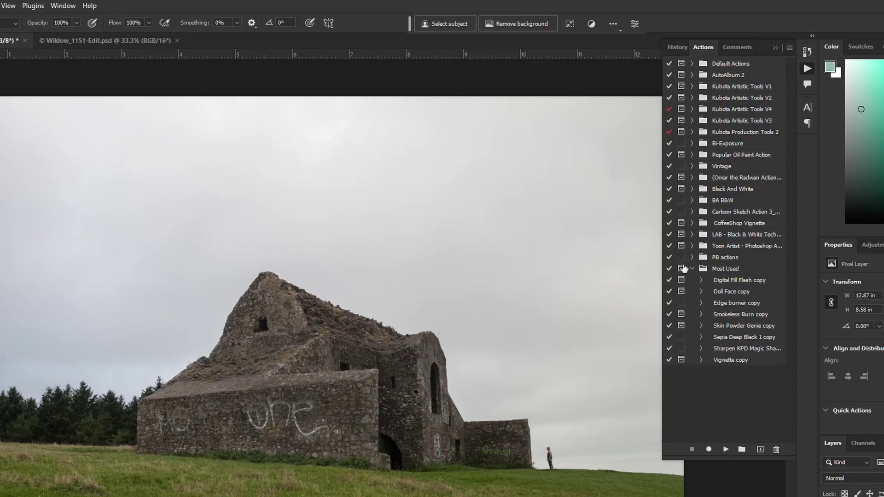
left_click(731, 363)
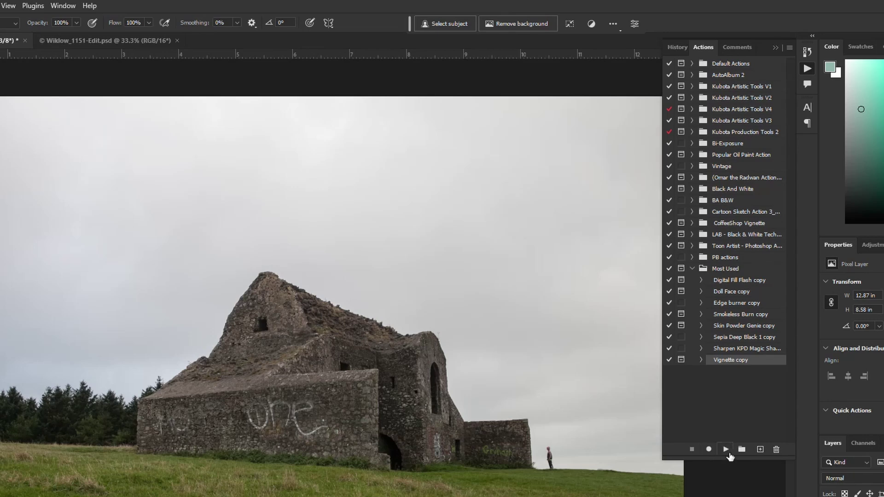
left_click(726, 451)
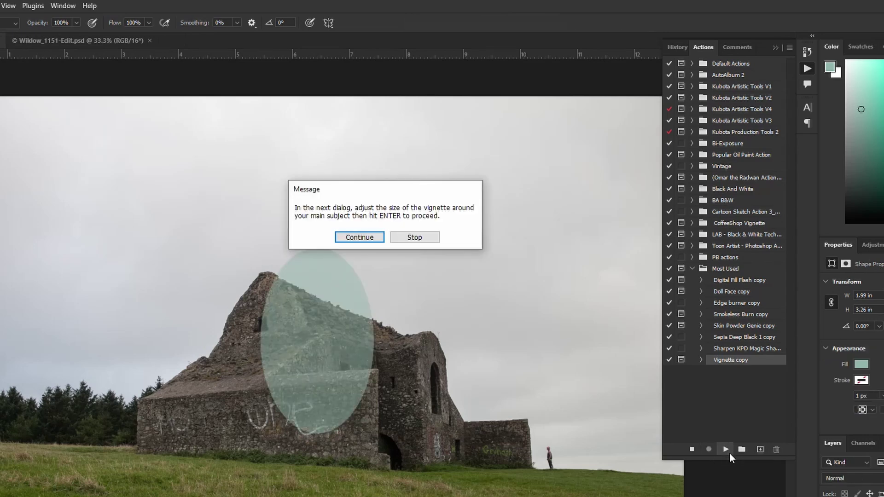
left_click(357, 237)
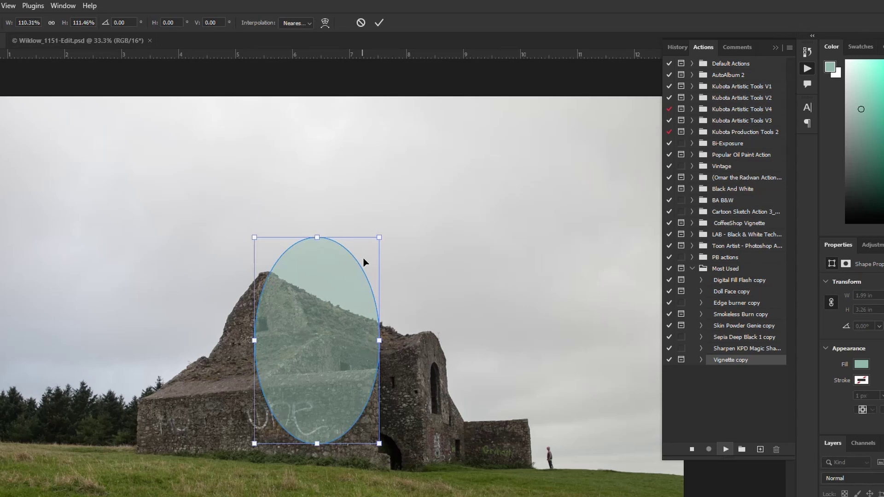
key("Return")
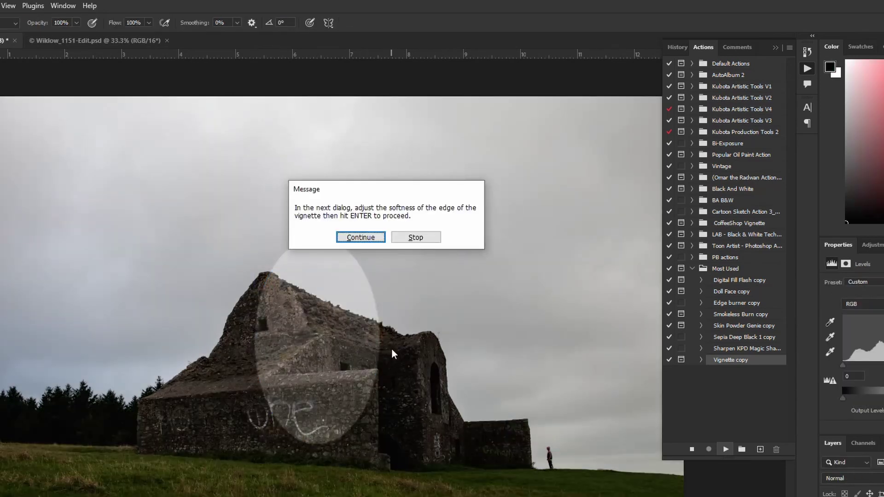
key("Return")
key("Return")
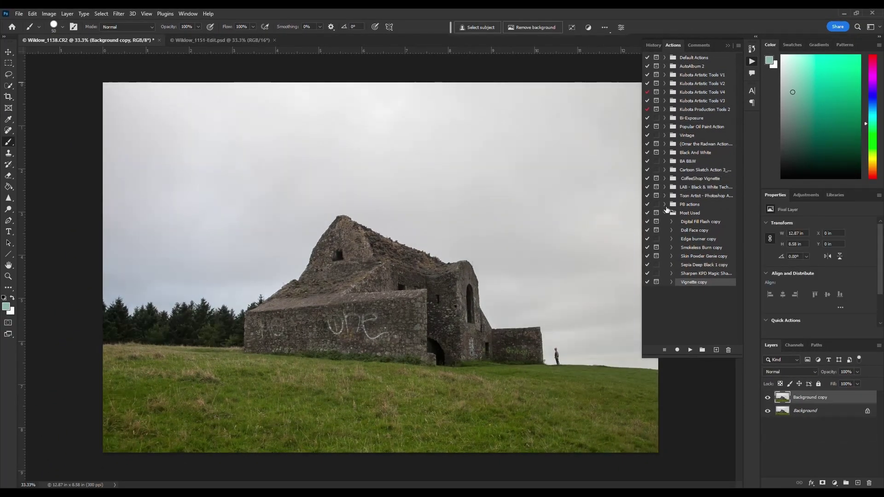
Collapse the Most Used action set in the Actions panel
left_click(665, 214)
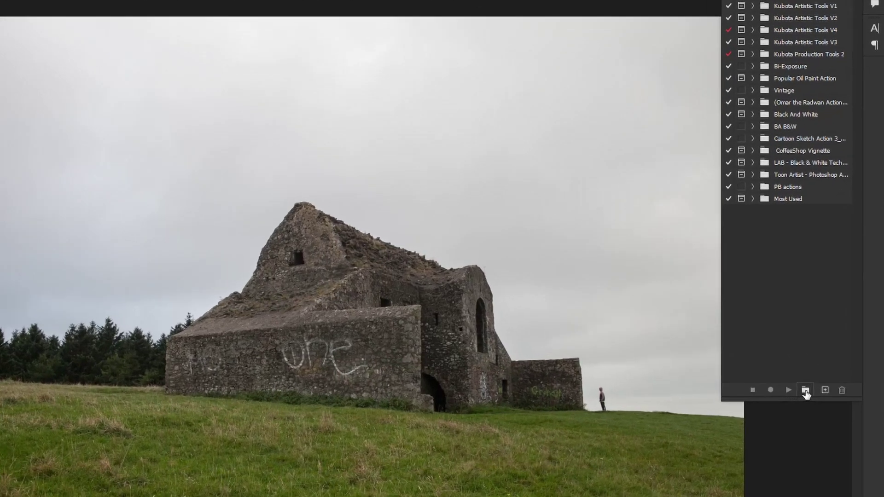
left_click(701, 350)
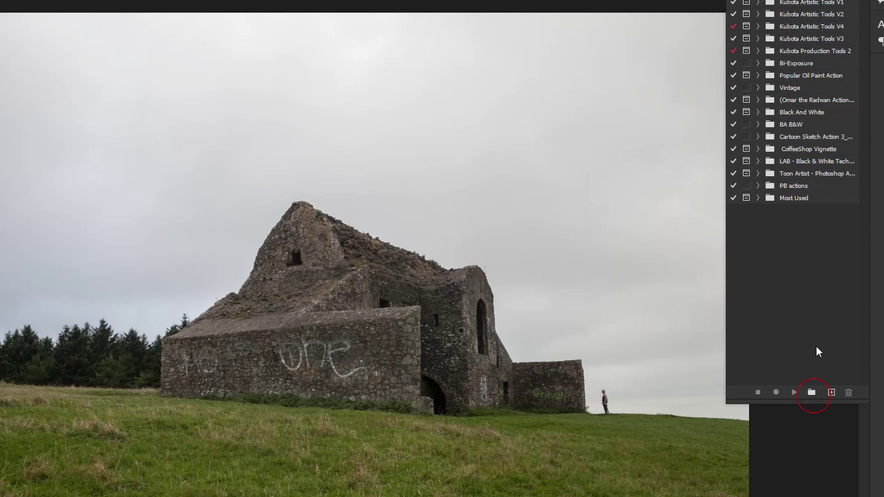
left_click(832, 393)
Create a new action 'Demo Sepia' in Default Actions with function key and colour None
left_click(831, 393)
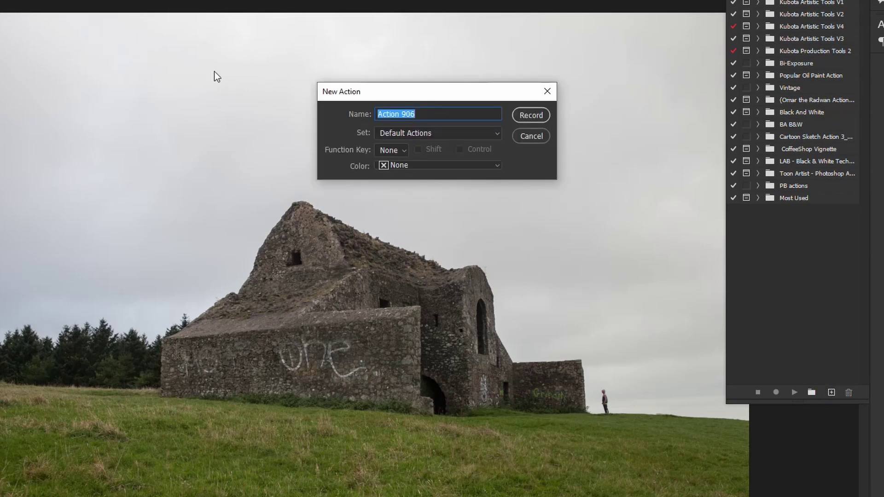
type("D")
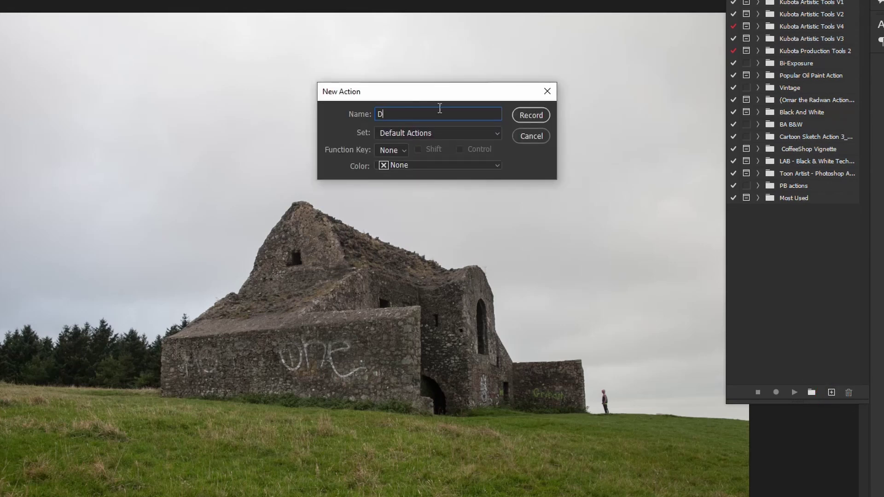
type("emo Sepia")
left_click(386, 132)
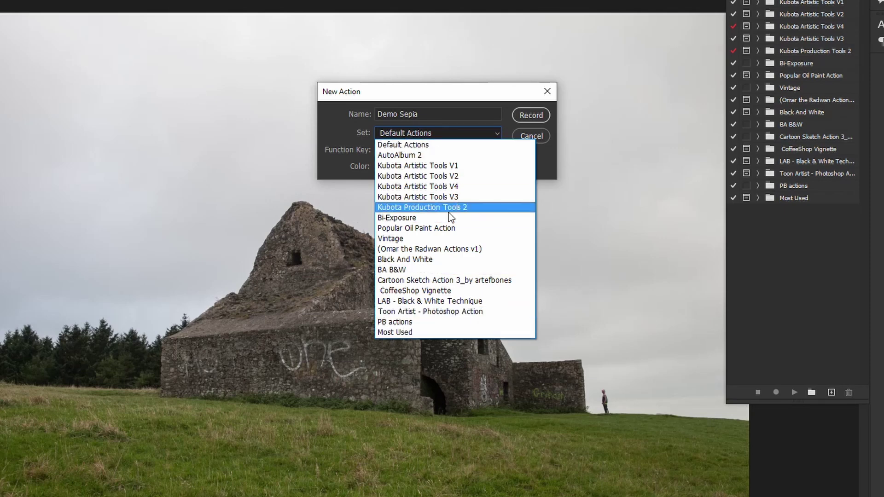
left_click(435, 145)
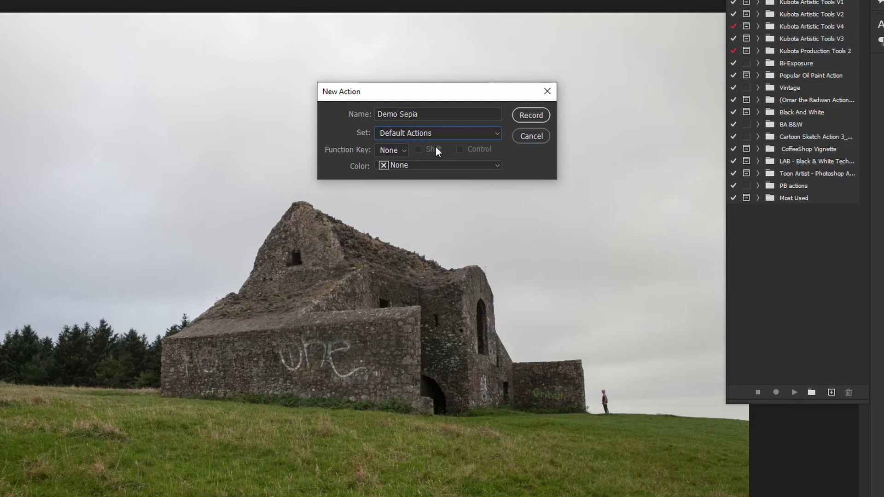
left_click(392, 151)
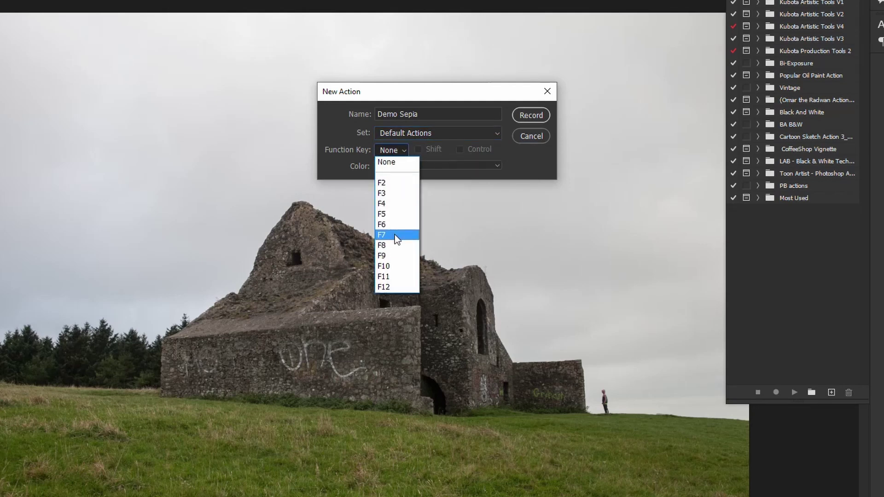
left_click(336, 127)
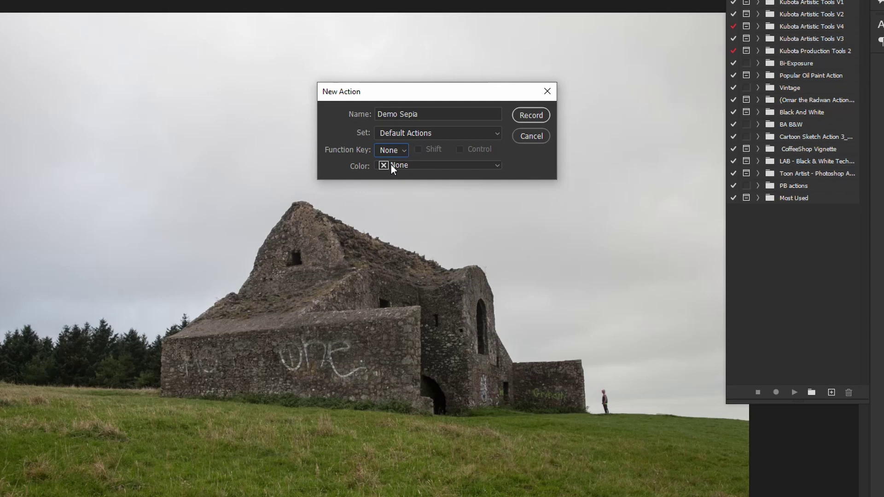
left_click(391, 165)
left_click(348, 154)
Start recording Demo Sepia and convert the image to Grayscale, flattening the layers
left_click(531, 116)
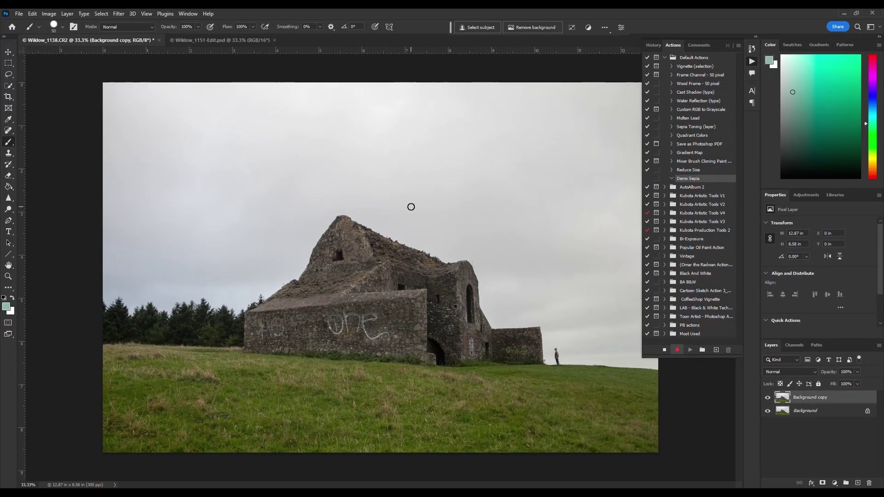
left_click(32, 13)
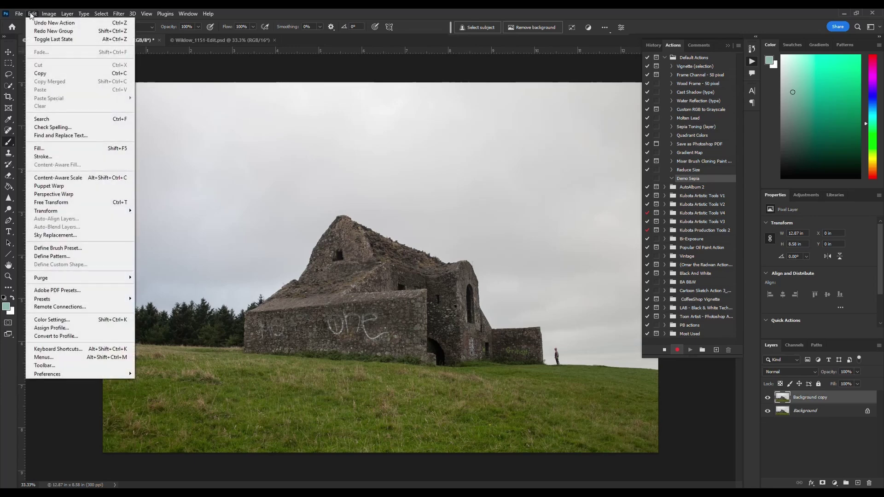
mouse_move(45, 14)
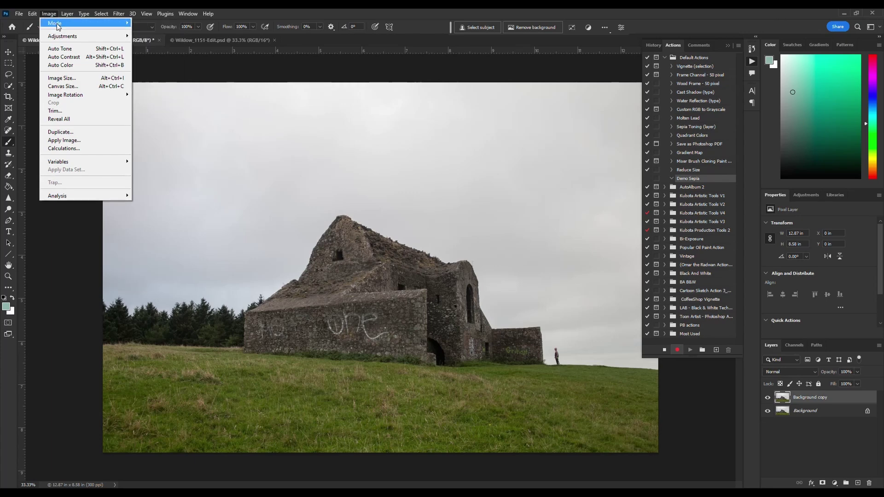
mouse_move(69, 26)
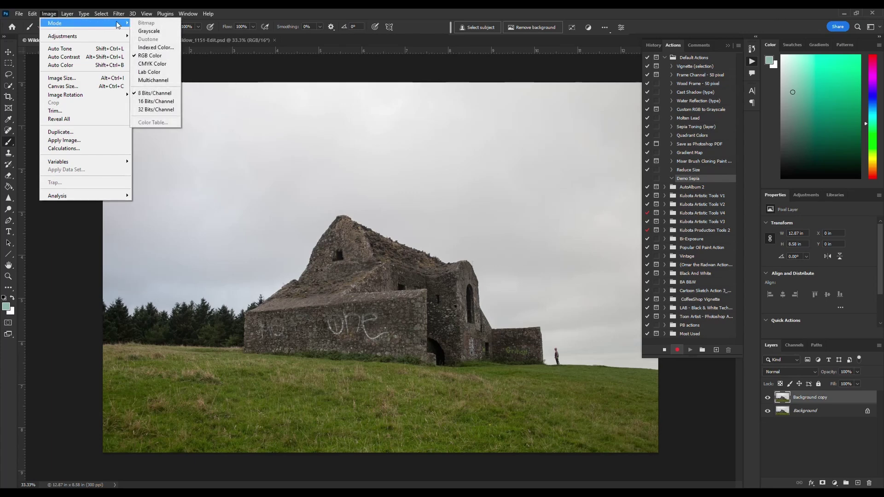
left_click(150, 31)
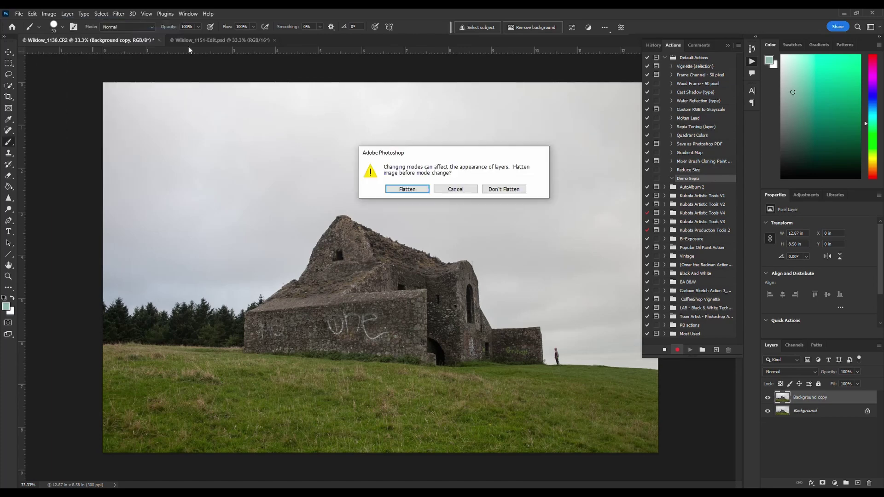
key("Return")
Apply a Duotone with Ink 1 named 'brown' and Ink 2 set to black
left_click(148, 39)
left_click(392, 159)
left_click(641, 155)
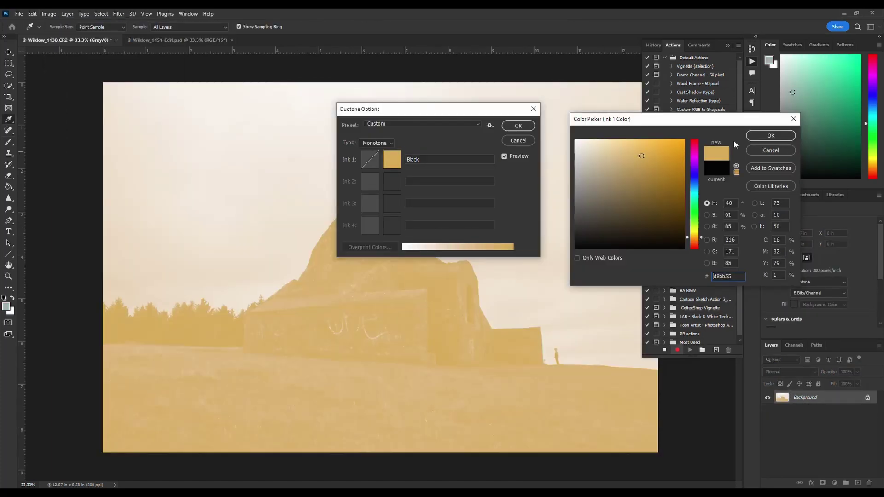
key("Return")
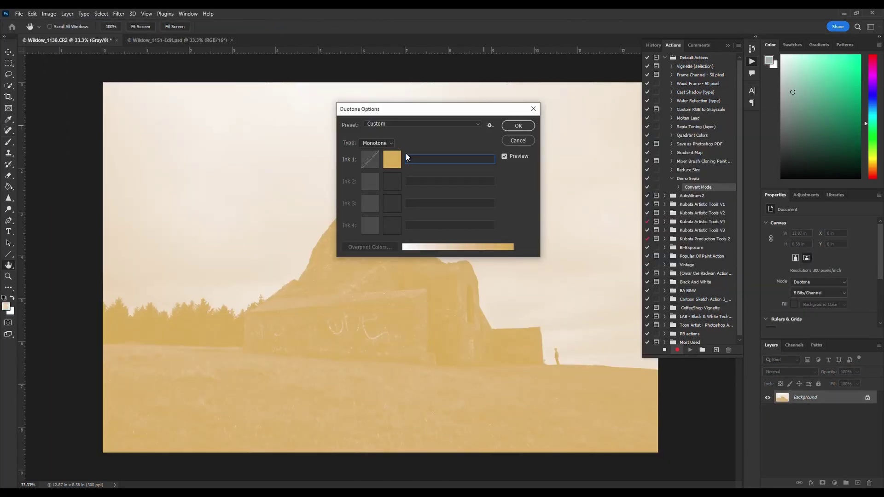
left_click(399, 155)
key("Return")
type("brown")
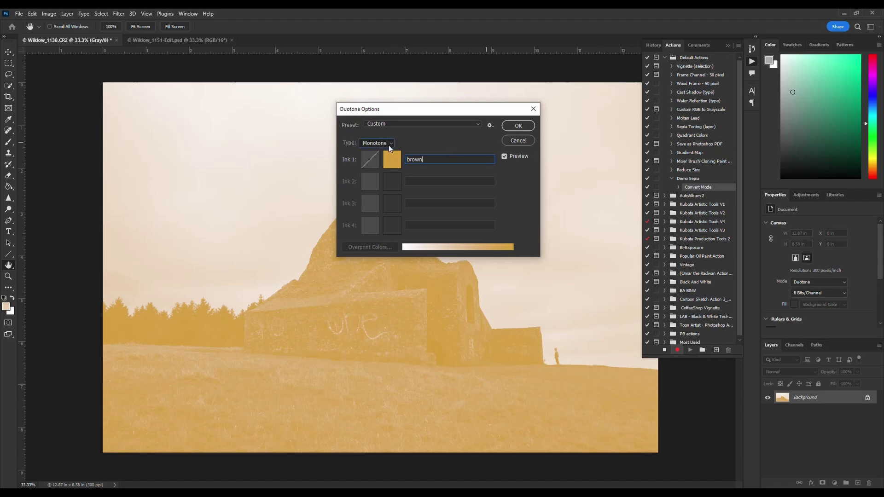
scroll(388, 145, "down", 1)
left_click_drag(422, 159, 411, 157)
left_click(392, 182)
left_click(644, 255)
key("Return")
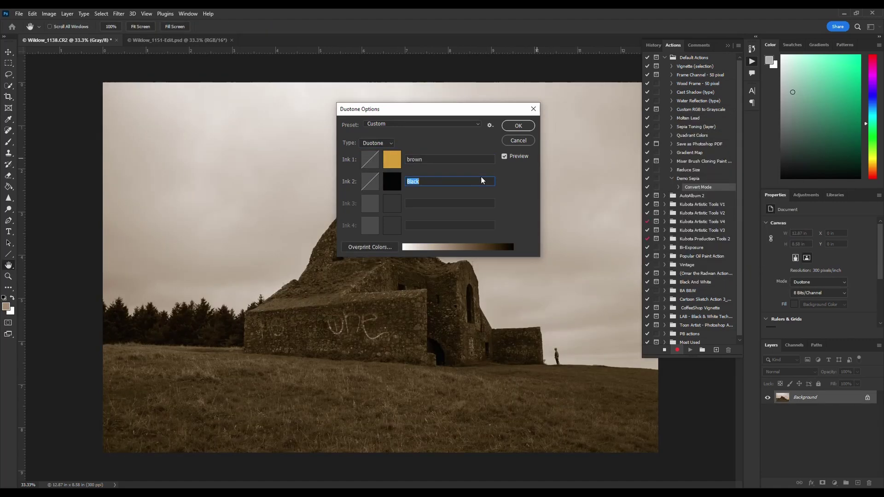
left_click(518, 125)
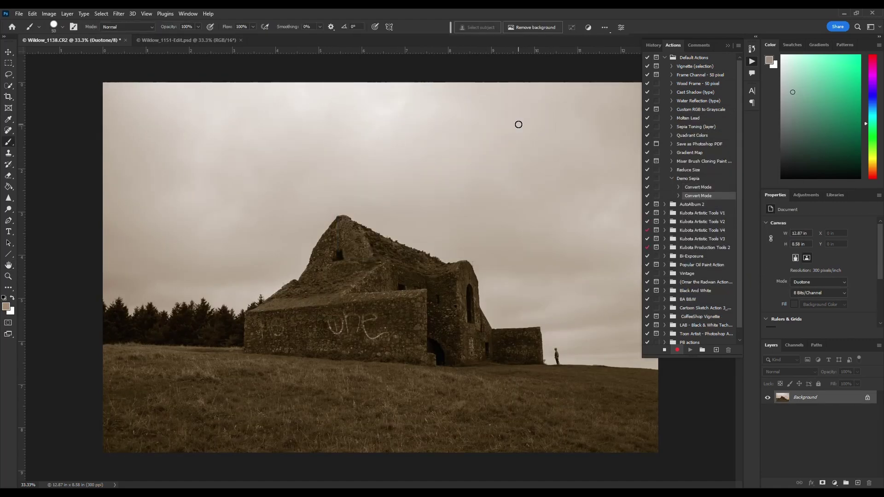
Convert the toned image back to RGB Color mode
left_click(49, 13)
mouse_move(65, 23)
left_click(156, 56)
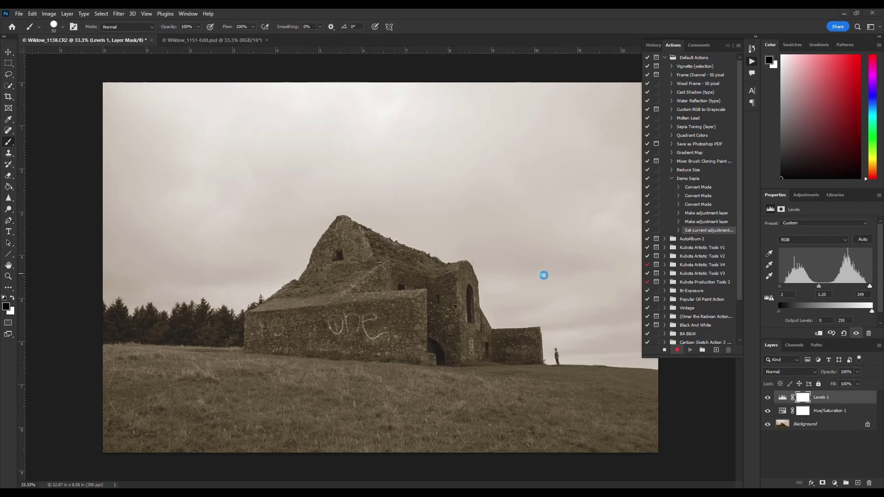
Stop recording the Demo Sepia action
left_click(665, 350)
Revert the photo to the Duplicate Layer history state and expand Demo Sepia's recorded steps
left_click(654, 45)
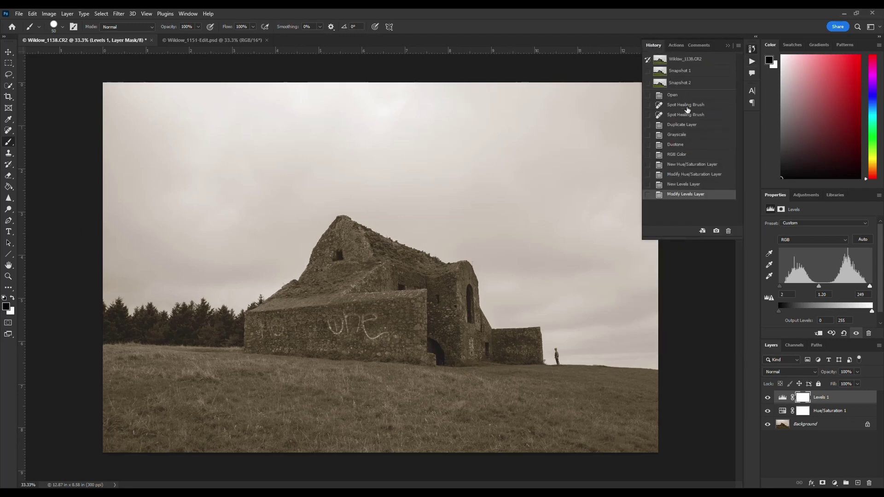
left_click(684, 127)
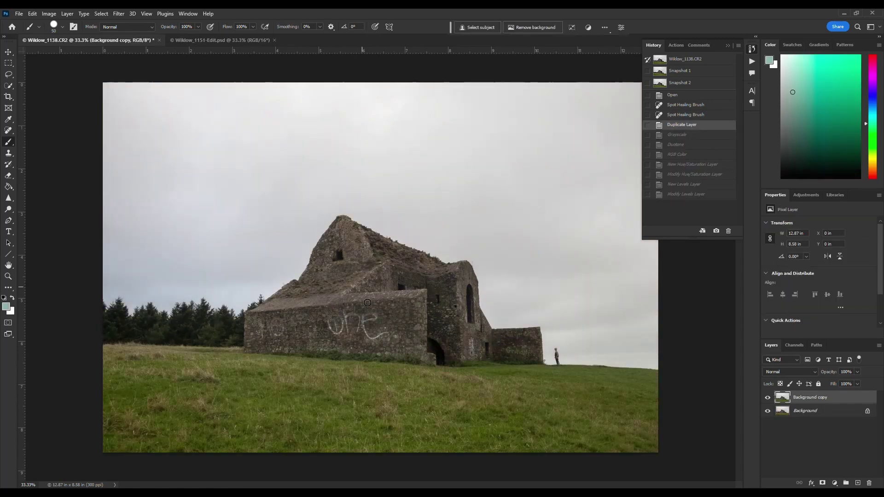
left_click(674, 44)
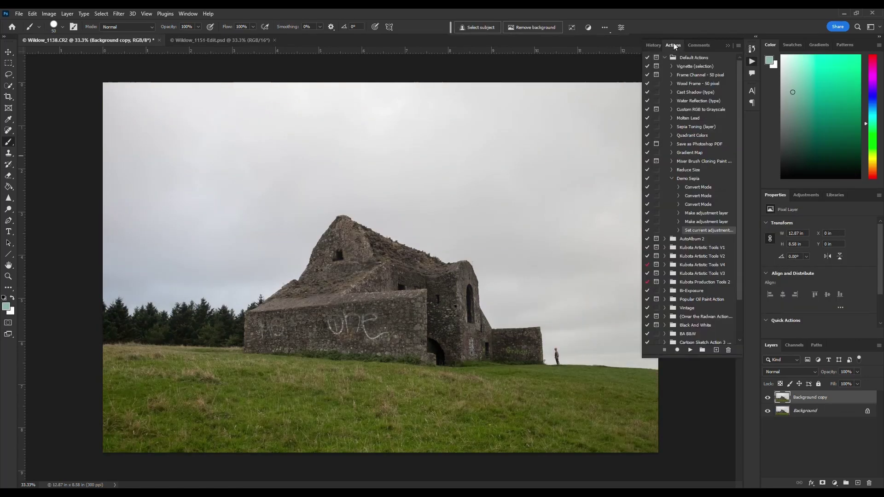
left_click(689, 179)
left_click(672, 179)
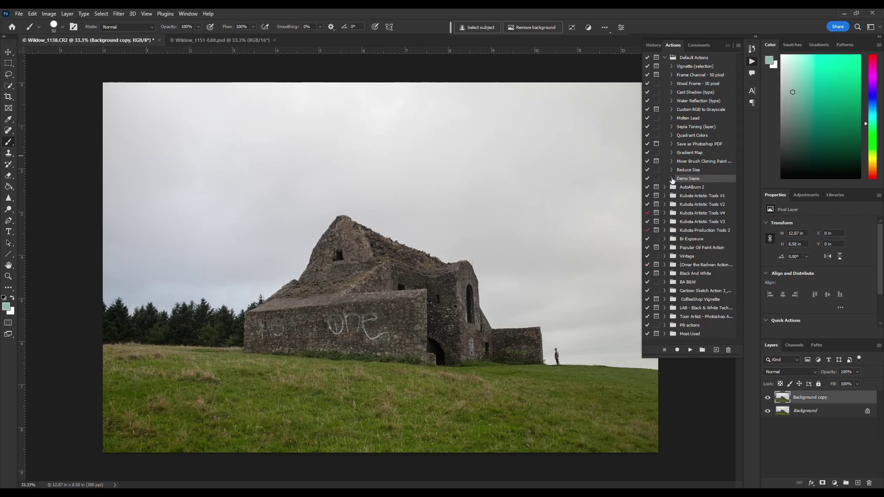
left_click(671, 178)
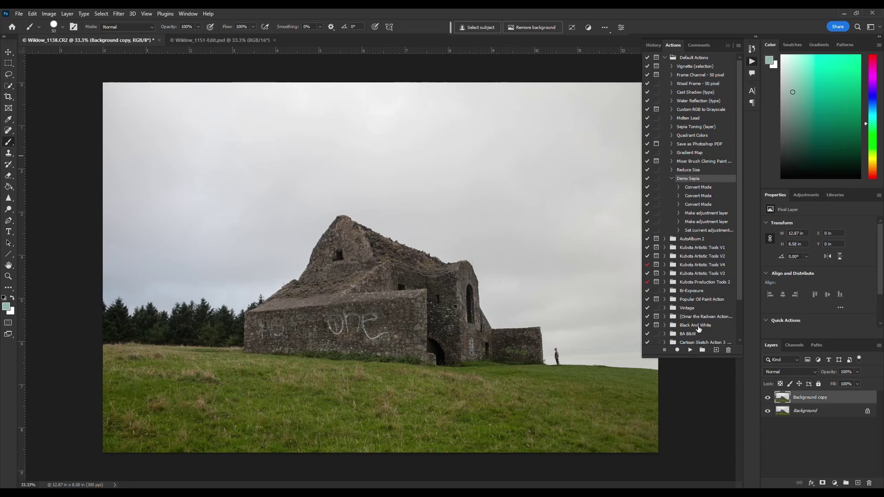
Play the Demo Sepia action on the full-colour ruin photo
left_click(689, 351)
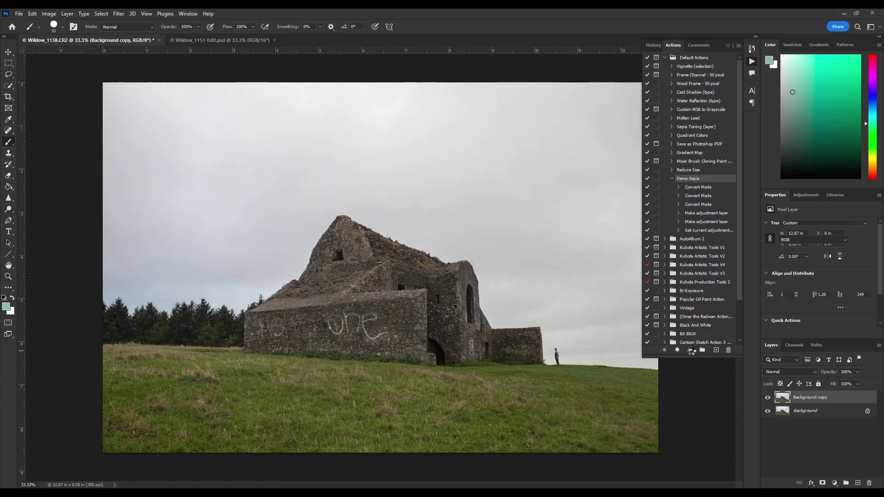